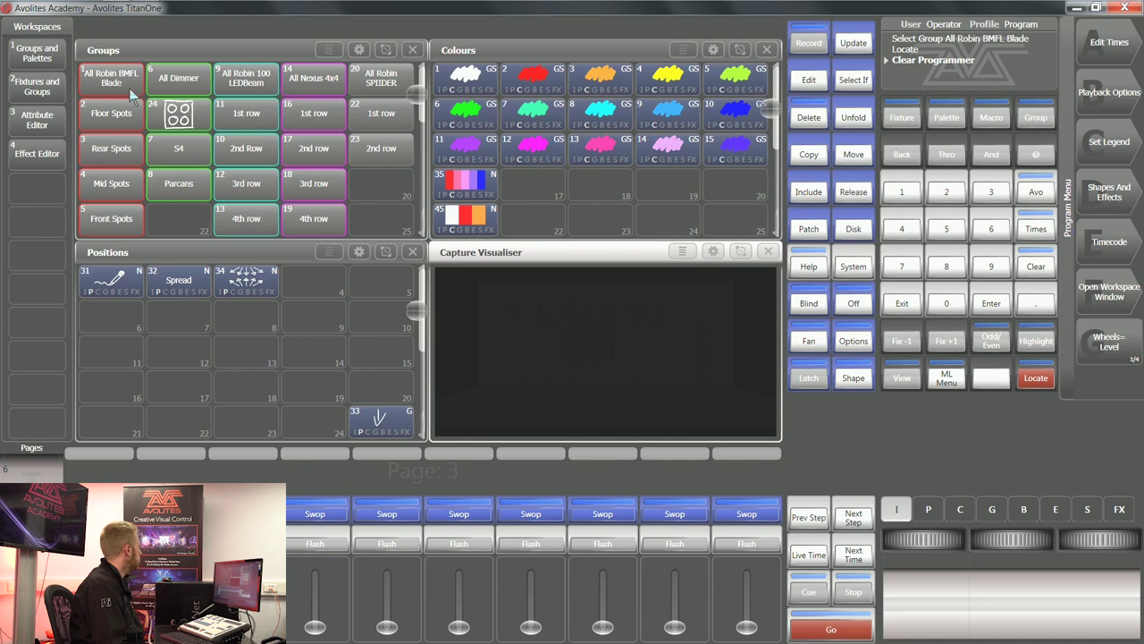
# Give the All Robin BMFL Blade group Rose colour, Spread position and 100% dimmer, then raise S4 to 100%
pyautogui.click(132, 92)
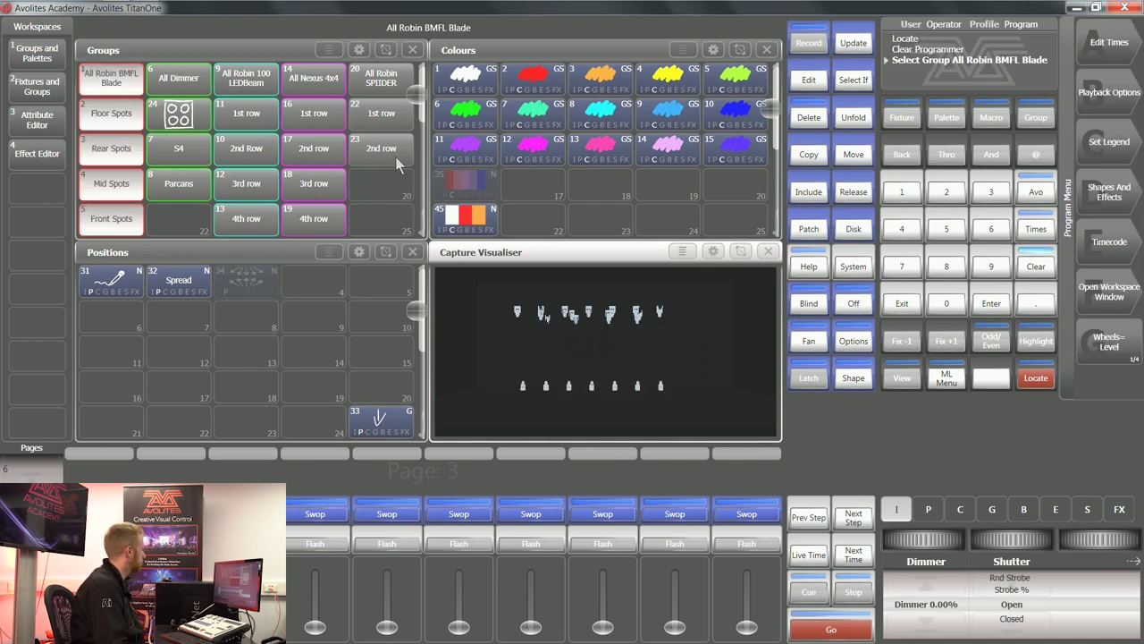
pyautogui.click(608, 154)
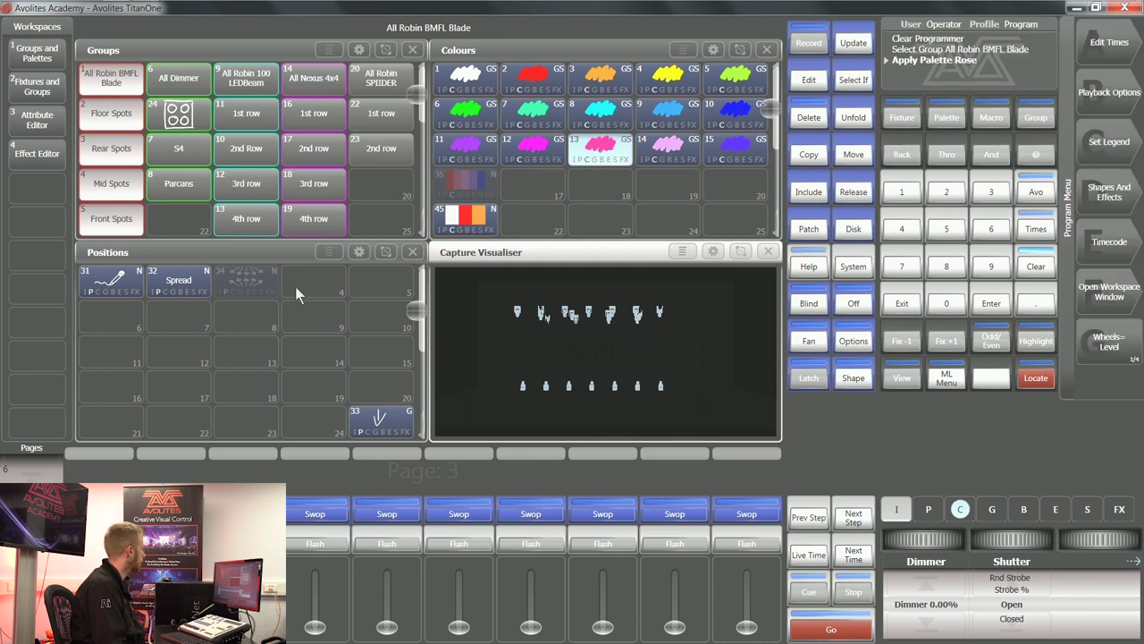
pyautogui.click(208, 282)
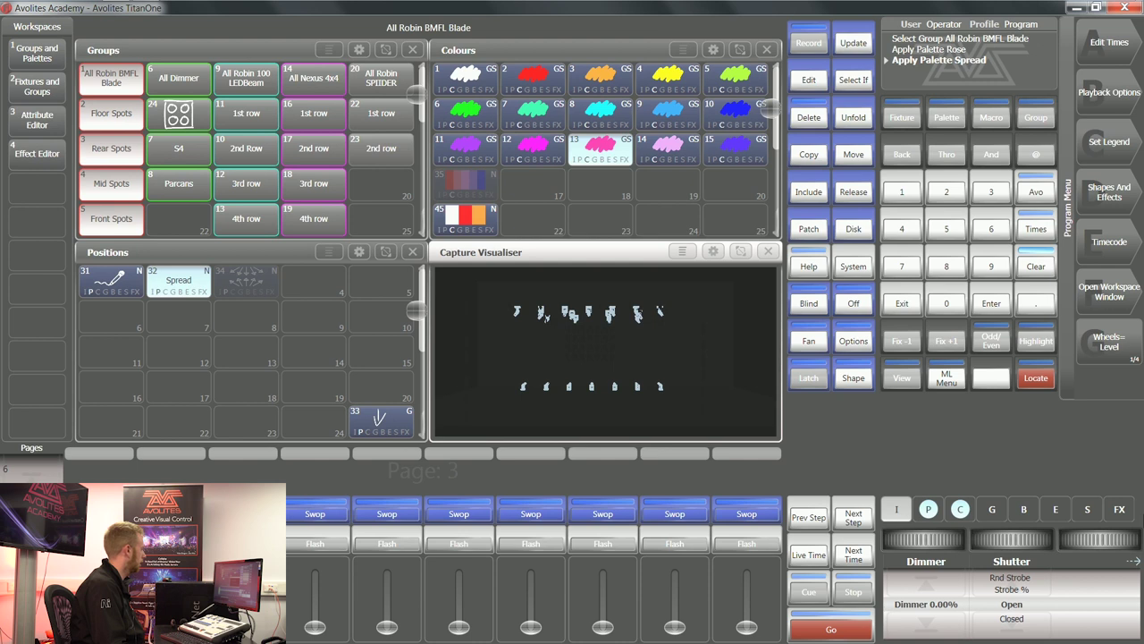
pyautogui.click(947, 578)
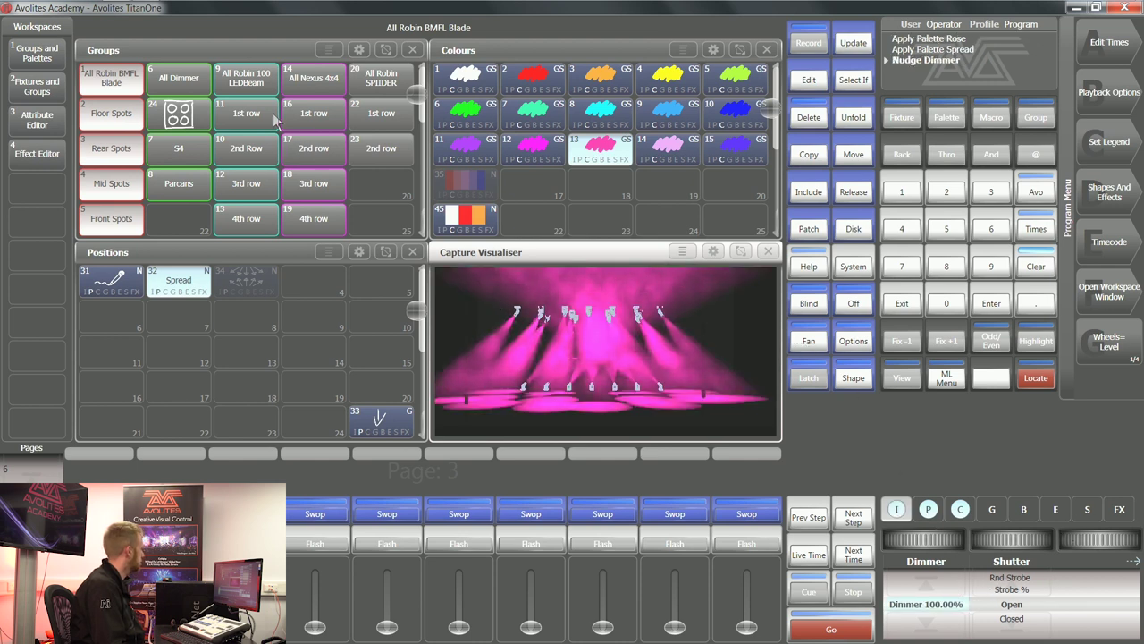
pyautogui.click(182, 143)
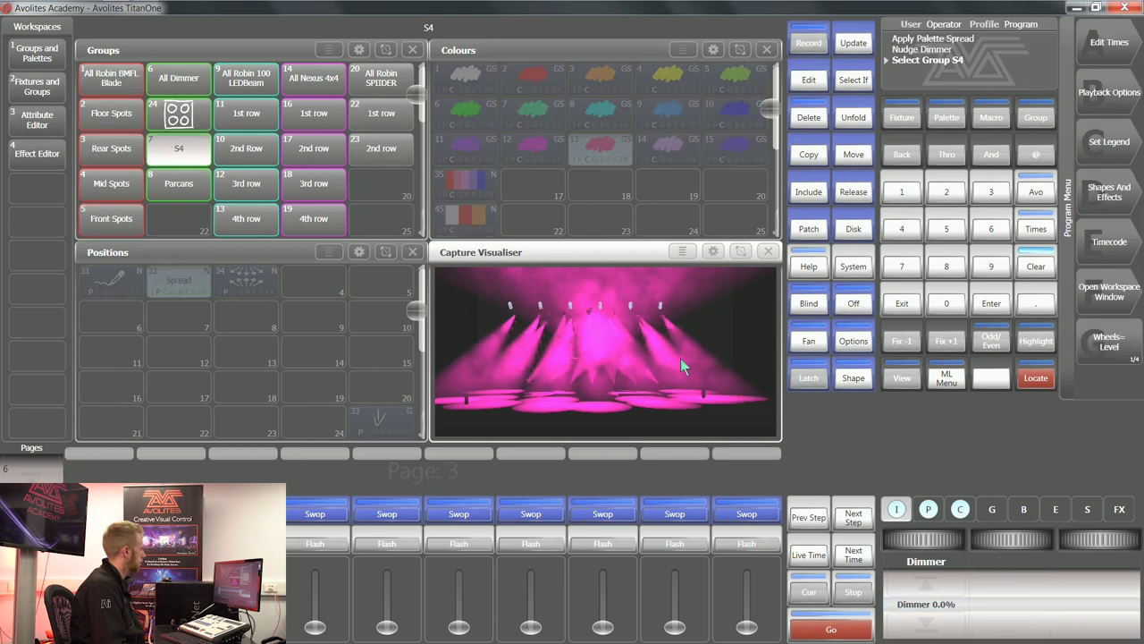
pyautogui.click(915, 592)
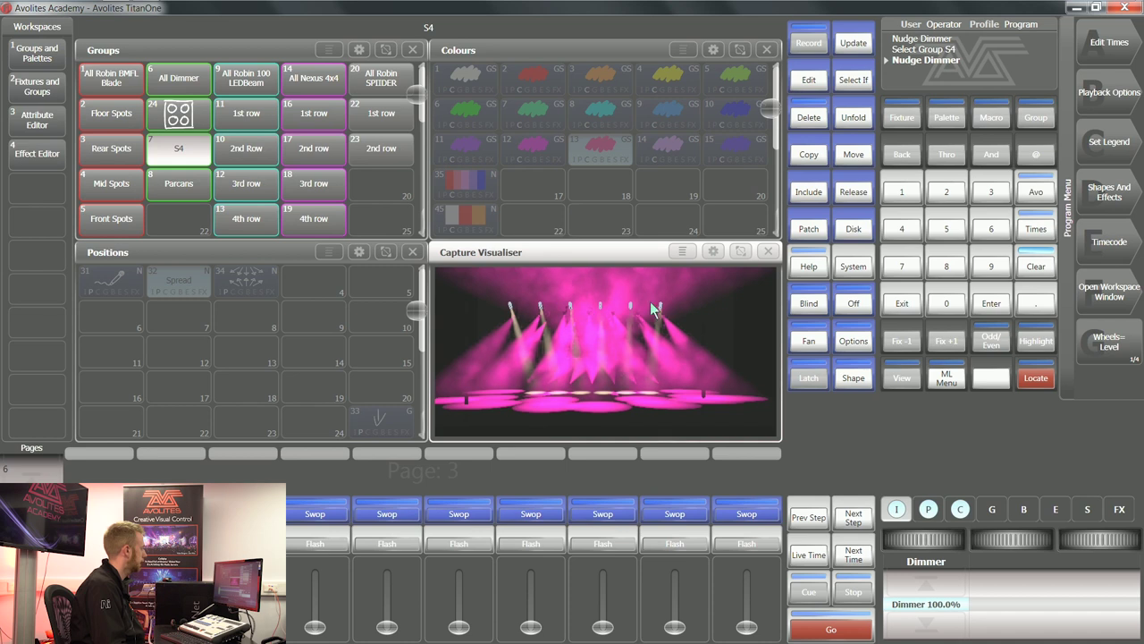
# Record Cue 21 on playback 7 with a record mask set to exclude Colour
pyautogui.click(809, 44)
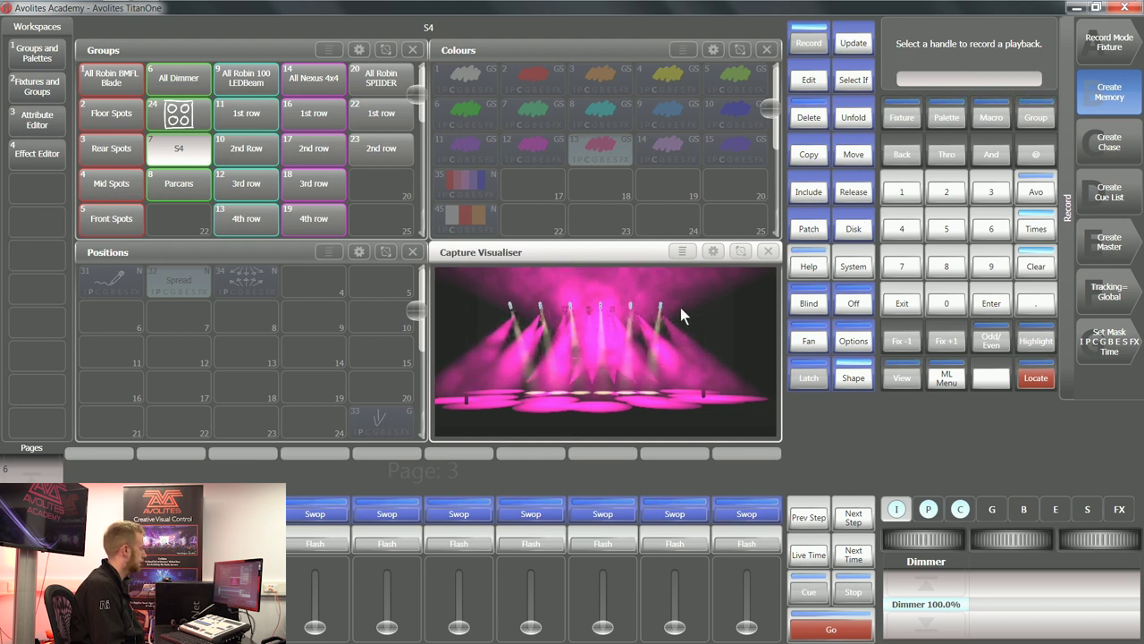
pyautogui.click(1108, 352)
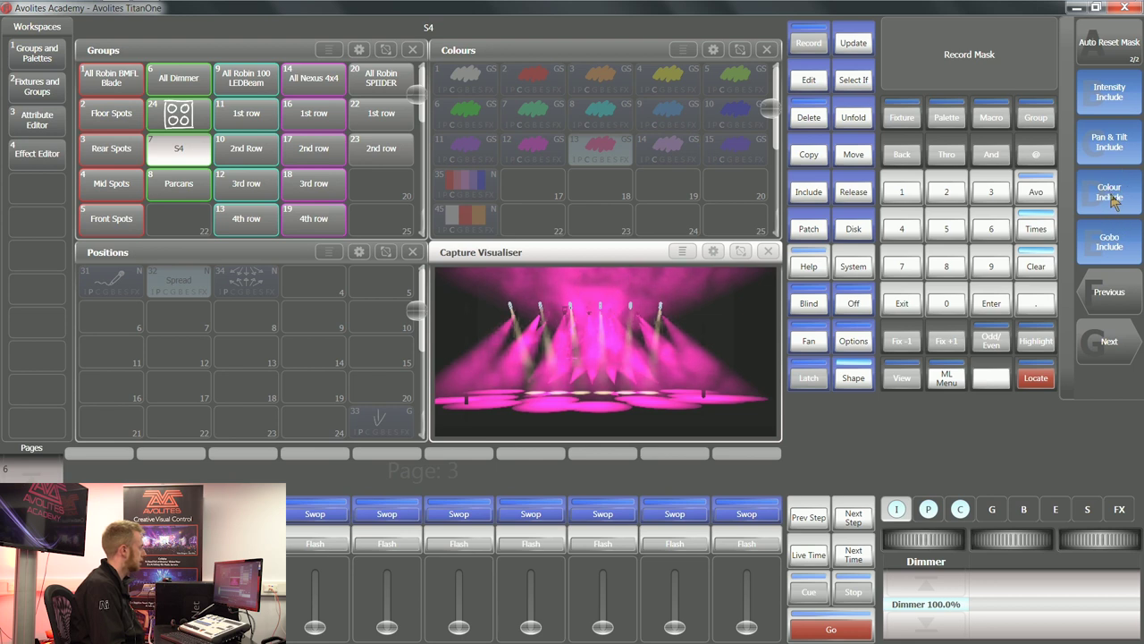
pyautogui.click(1113, 201)
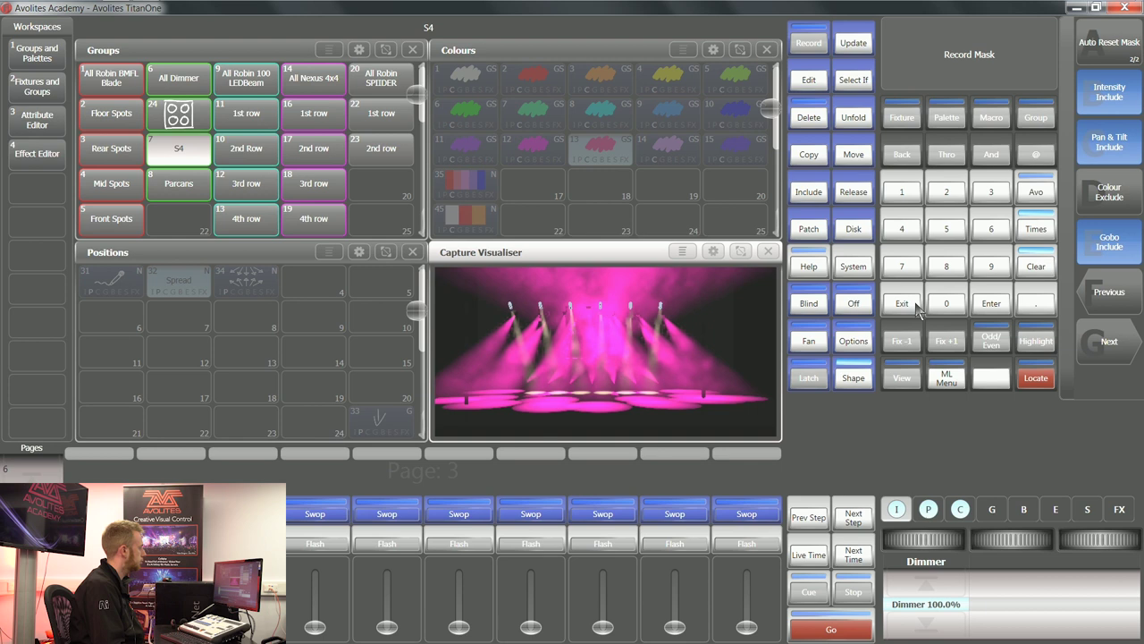
pyautogui.hotkey('ctrl', 'r')
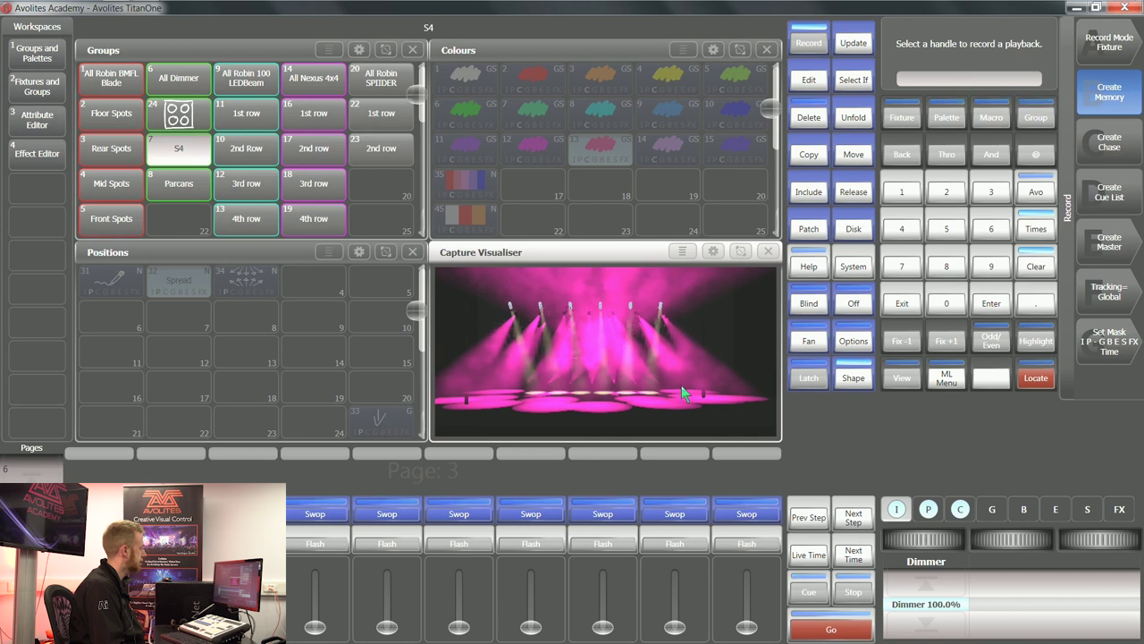
pyautogui.click(747, 514)
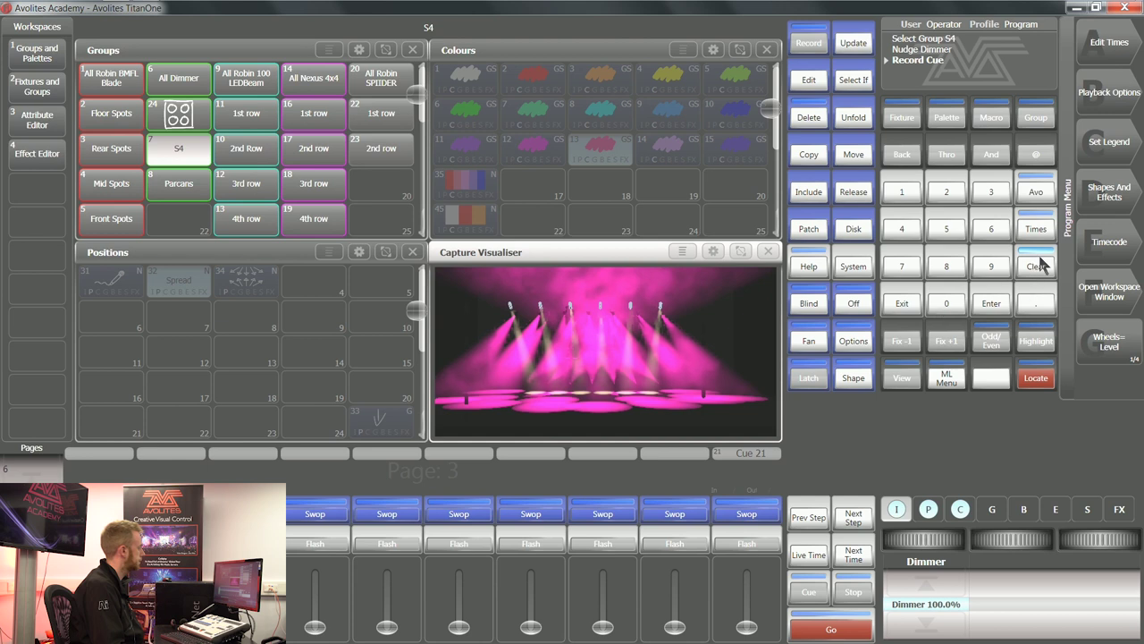
# Clear the programmer and briefly fade Cue 21 up and back out
pyautogui.click(1037, 265)
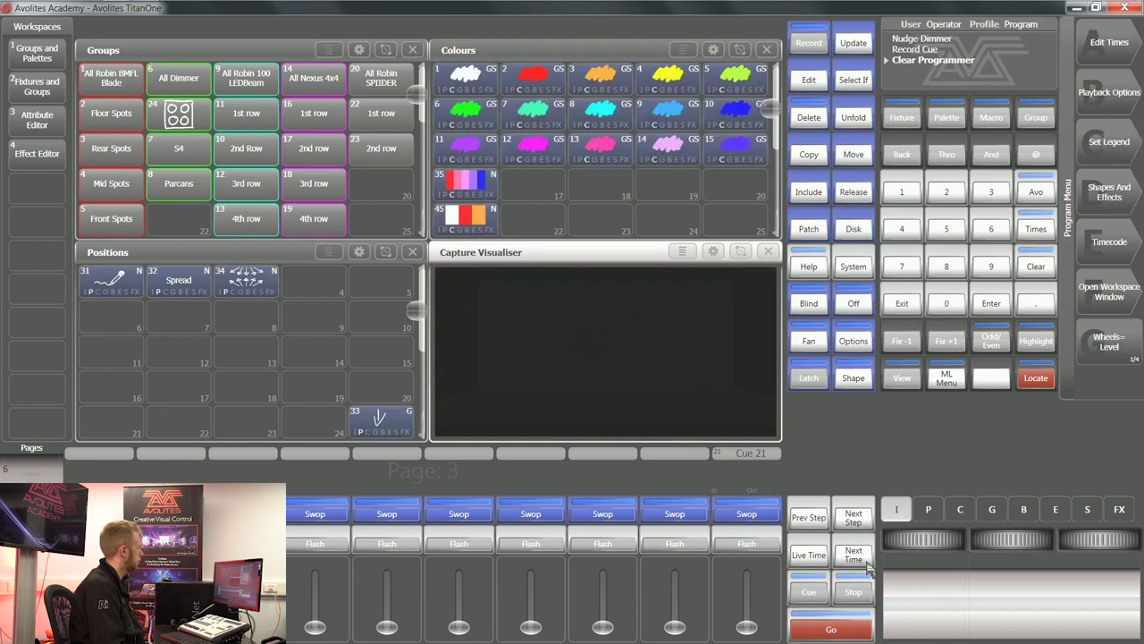
pyautogui.click(746, 623)
pyautogui.moveTo(747, 623)
pyautogui.mouseDown()
pyautogui.moveTo(746, 572)
pyautogui.moveTo(746, 623)
pyautogui.mouseUp()
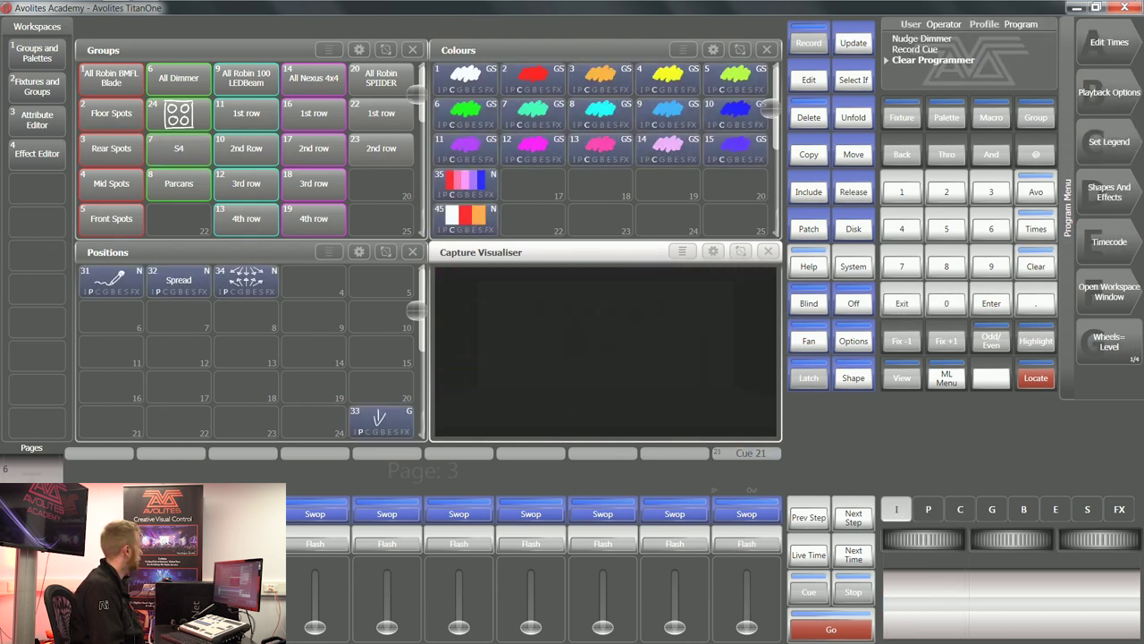
# Locate the BMFL Blades, clear again, then fade Cue 21 to full and back to zero
pyautogui.click(128, 70)
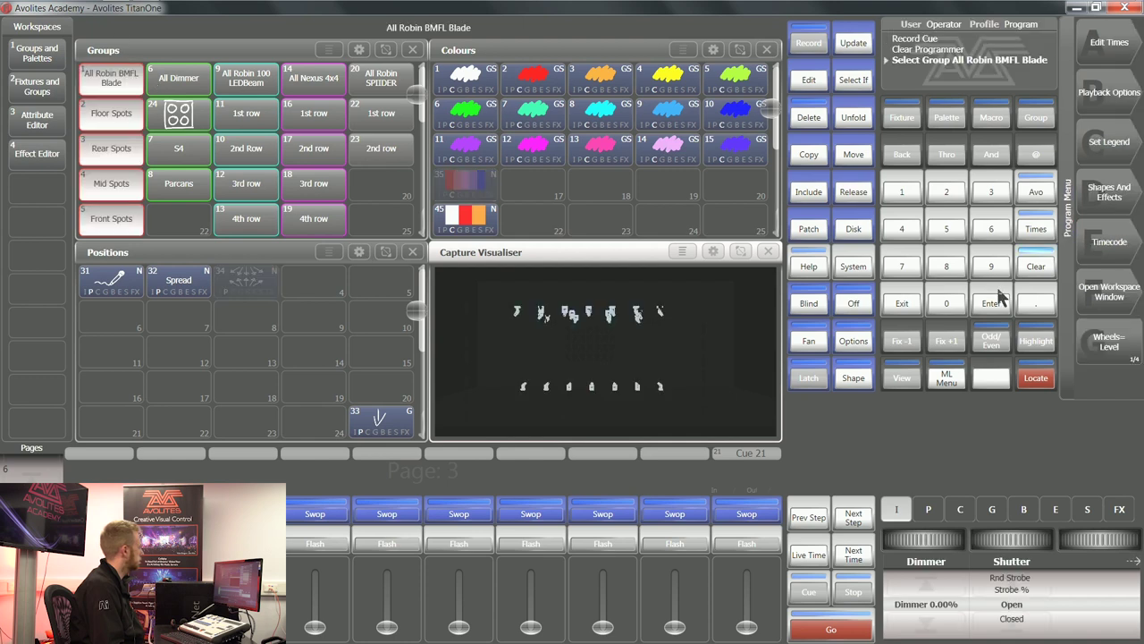
pyautogui.click(1042, 379)
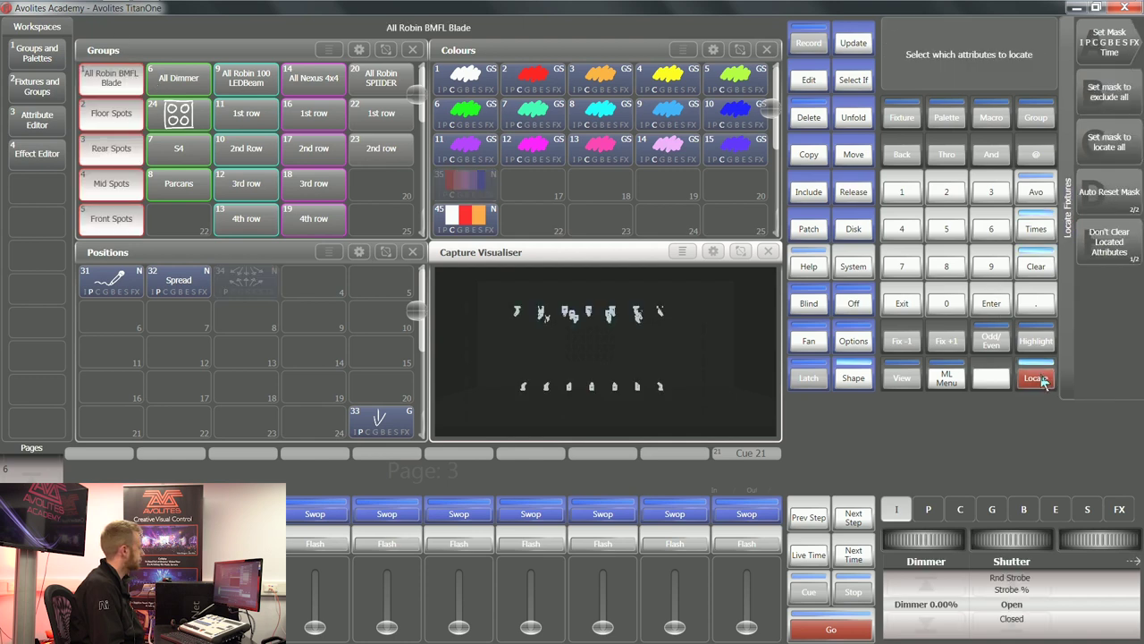
pyautogui.click(1038, 266)
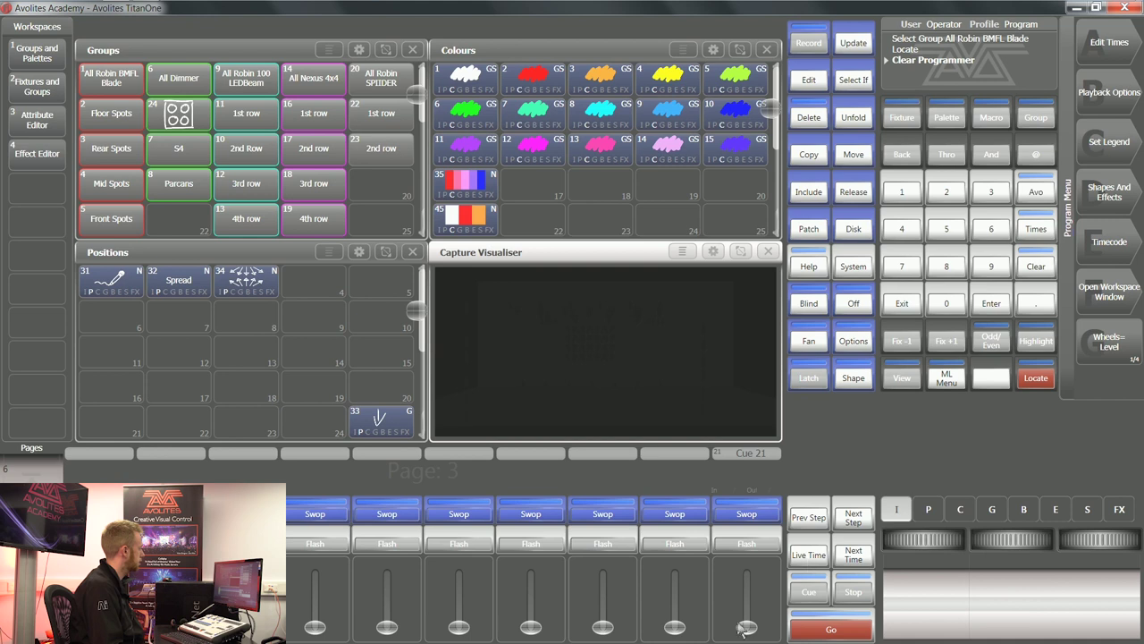
pyautogui.moveTo(747, 628); pyautogui.dragTo(747, 573)
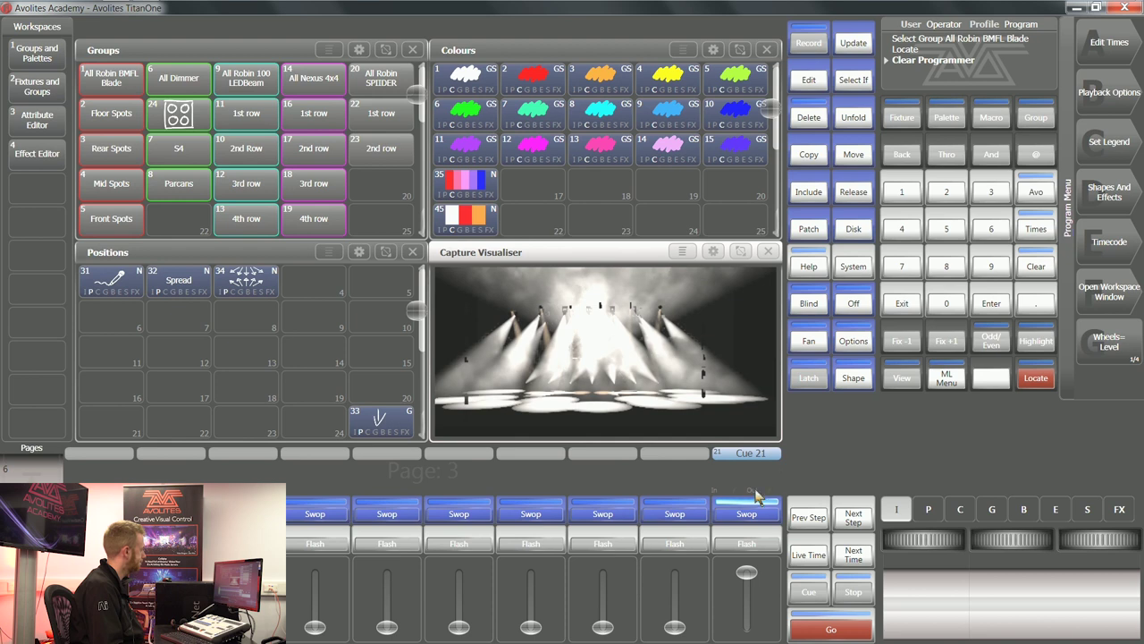
pyautogui.moveTo(748, 572); pyautogui.dragTo(753, 630)
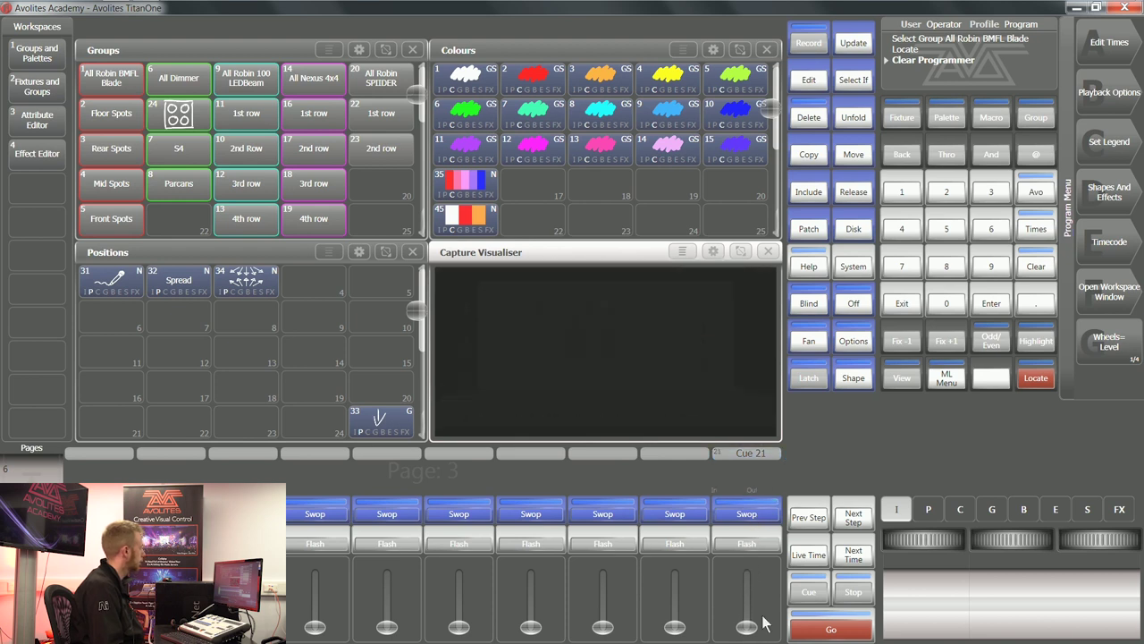
# Select the All Robin BMFL Blade group and set a locate mask that excludes Pan/Tilt
pyautogui.click(132, 85)
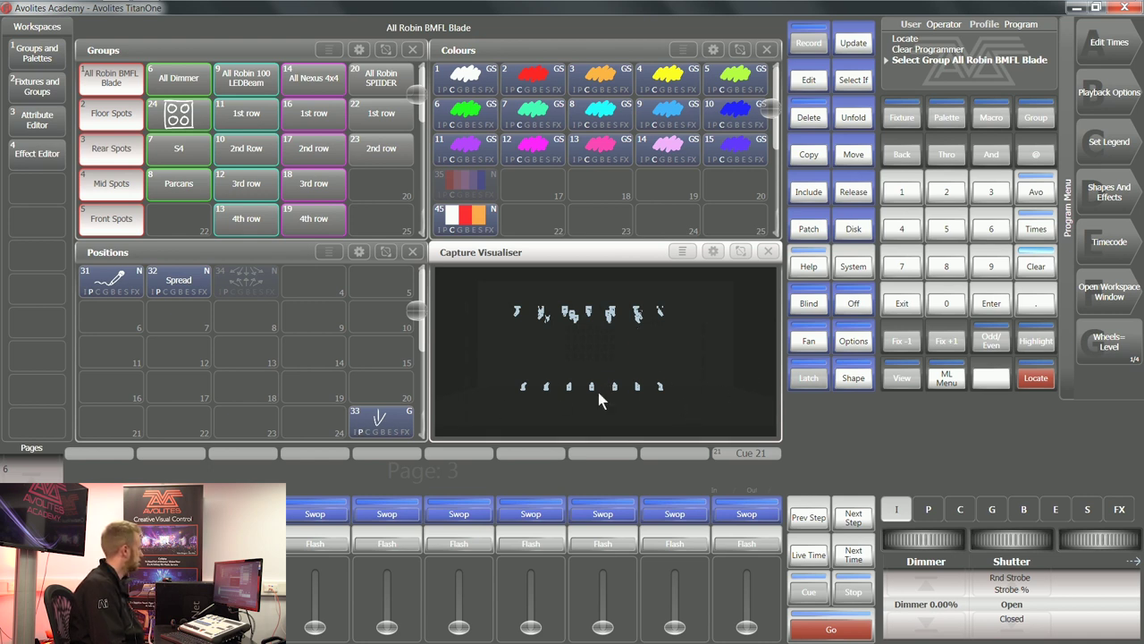
pyautogui.click(1037, 379)
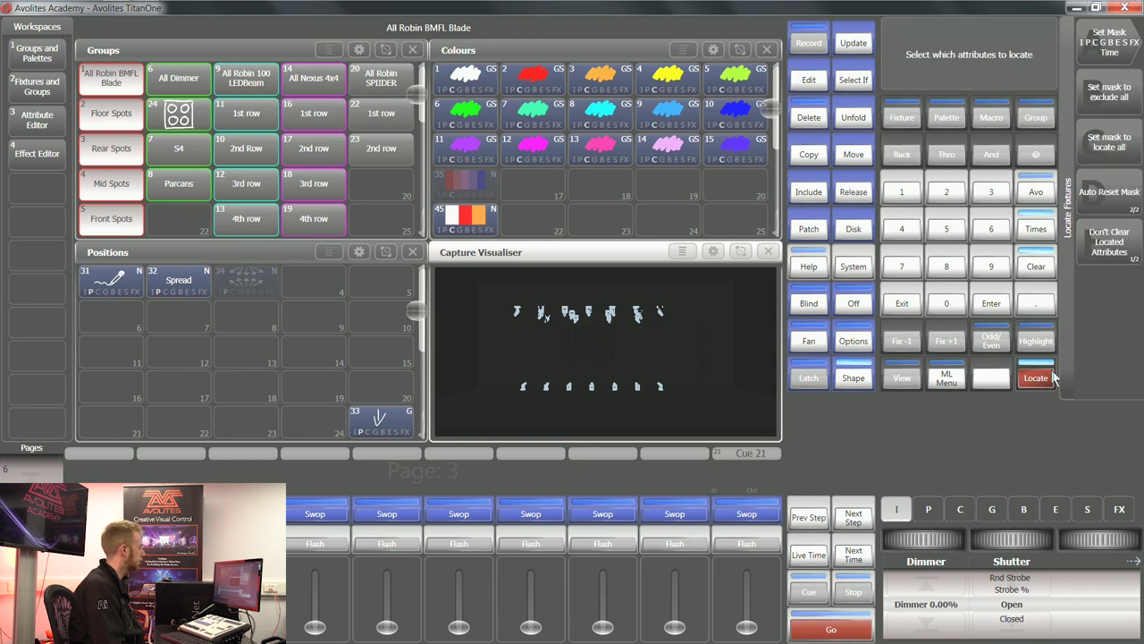
pyautogui.click(1113, 54)
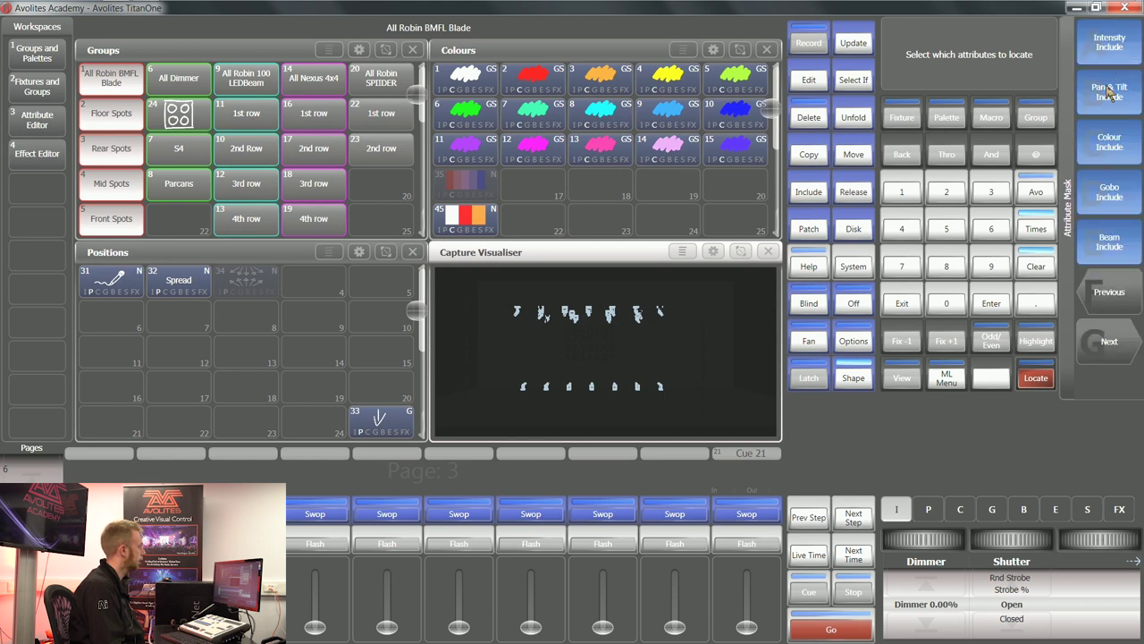
pyautogui.click(1109, 97)
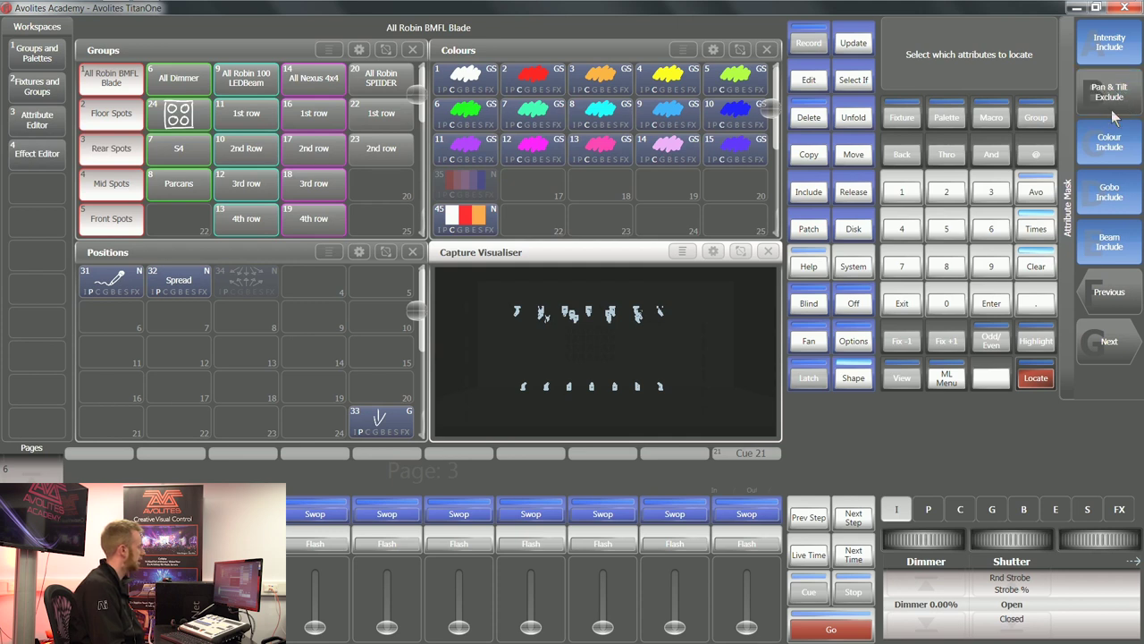
pyautogui.click(919, 306)
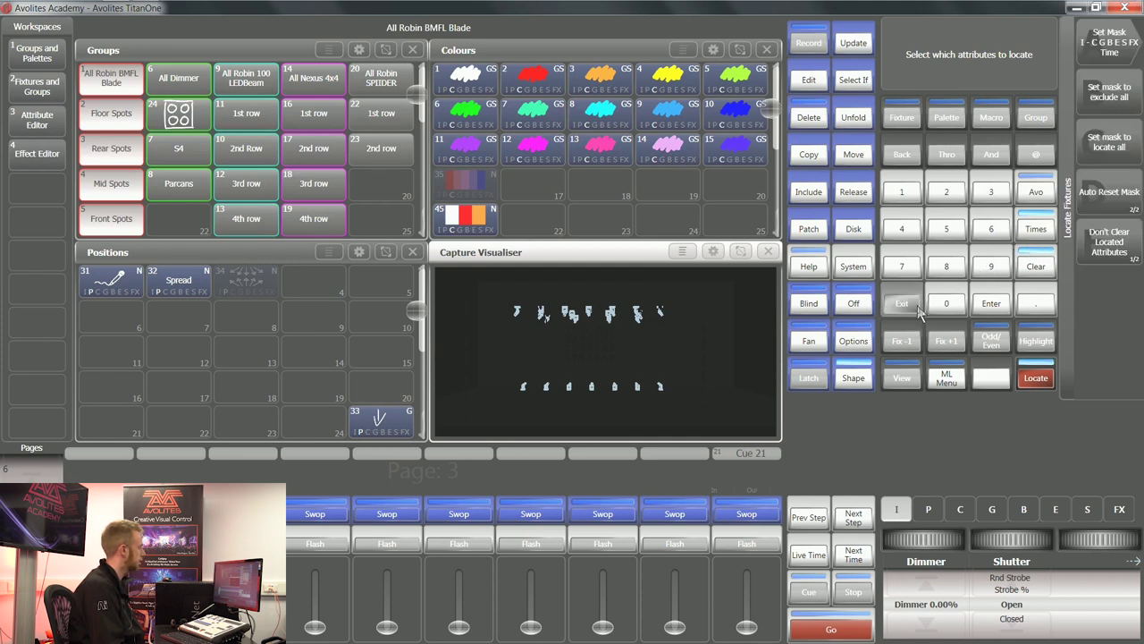
# Locate the fixtures keeping position, confirm Pan/Tilt unchanged on the P page, then clear
pyautogui.click(1032, 383)
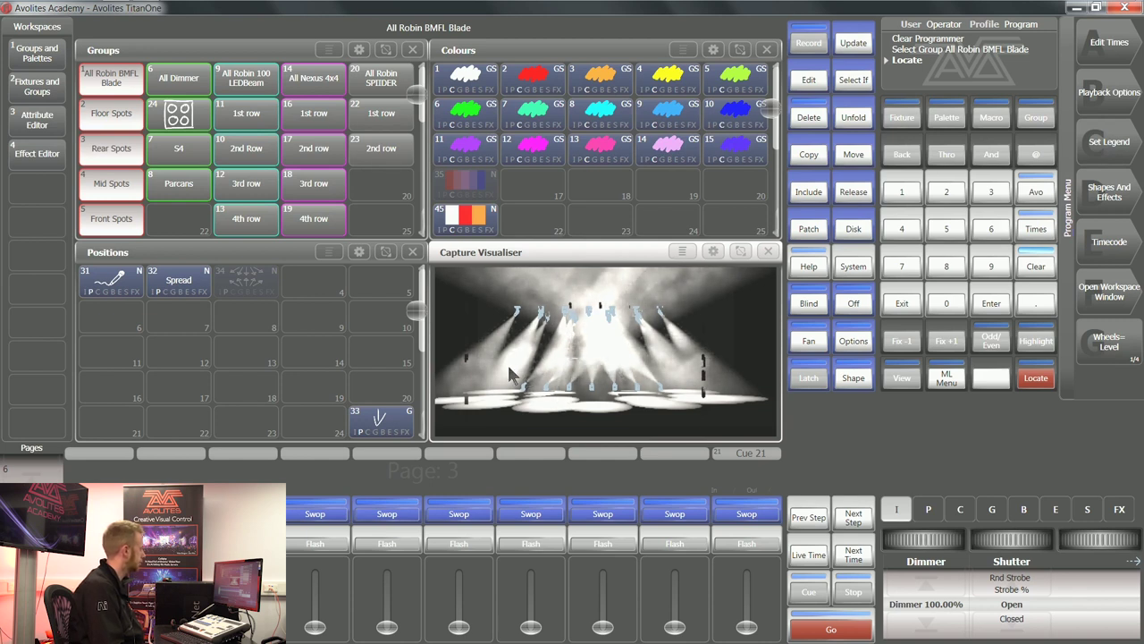
pyautogui.click(928, 509)
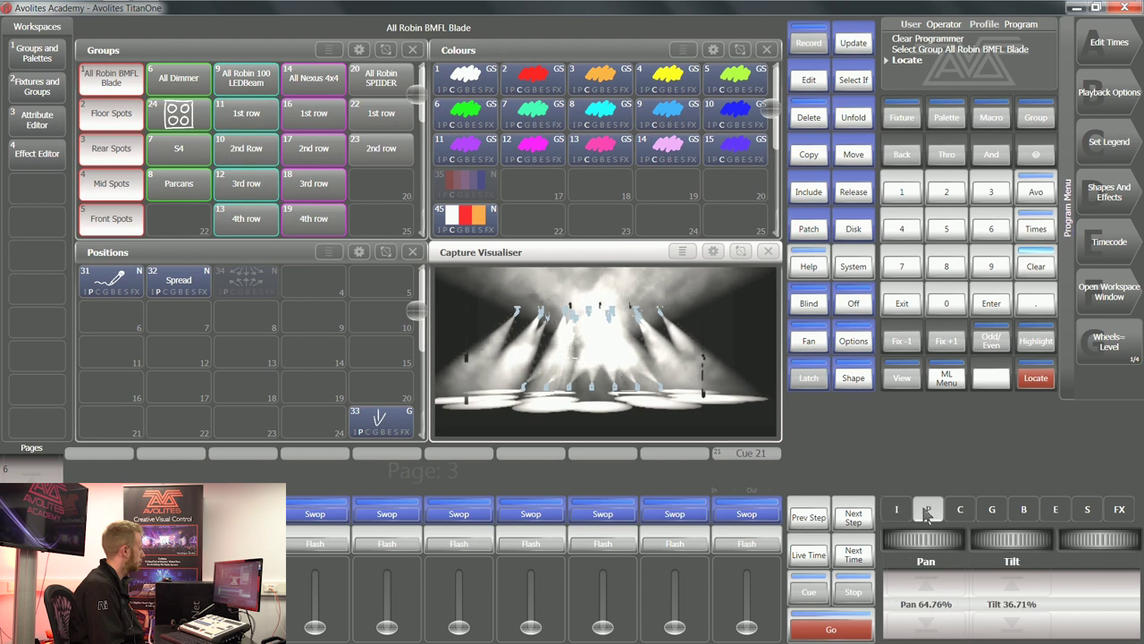
pyautogui.click(1021, 263)
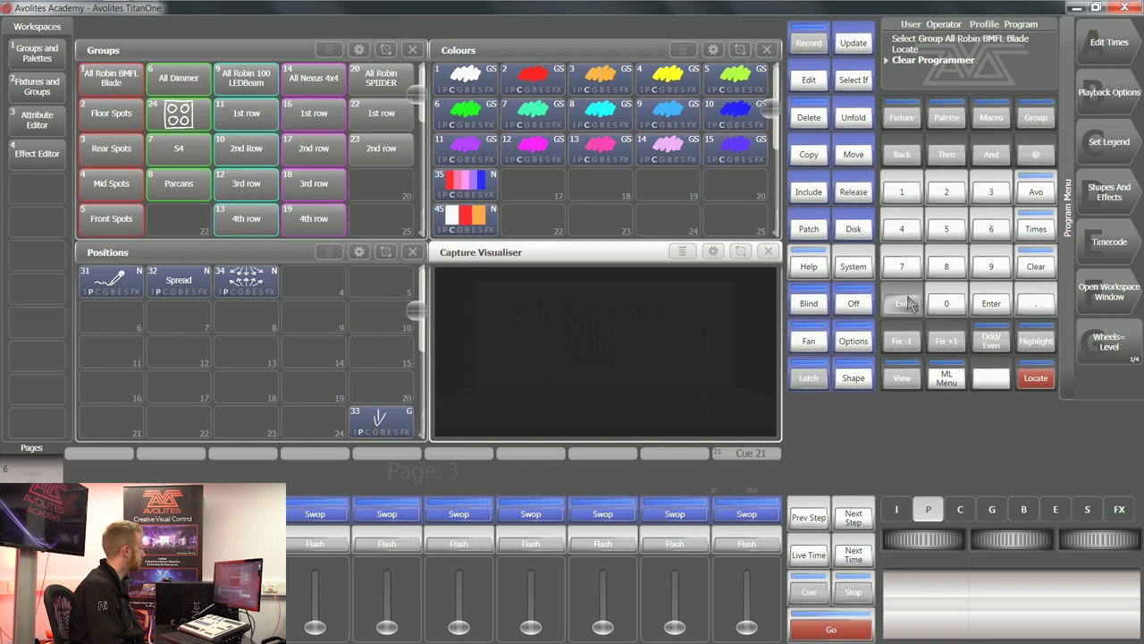
# Bring up the Locate options and toggle Auto Reset Mask to Remember Mask and back
pyautogui.click(1041, 270)
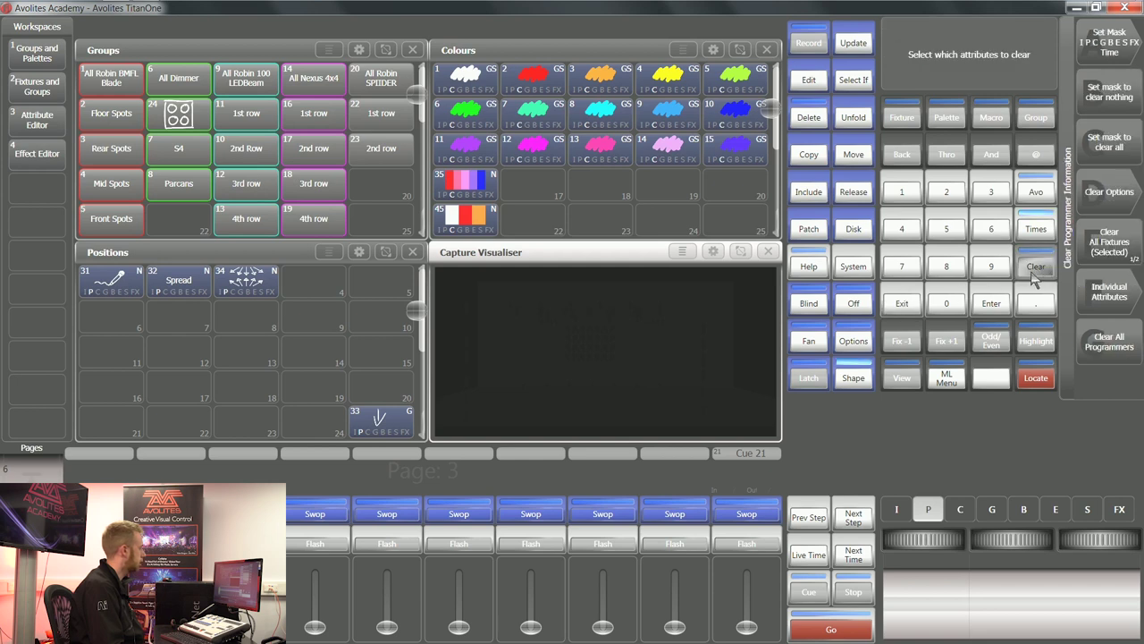
pyautogui.click(913, 295)
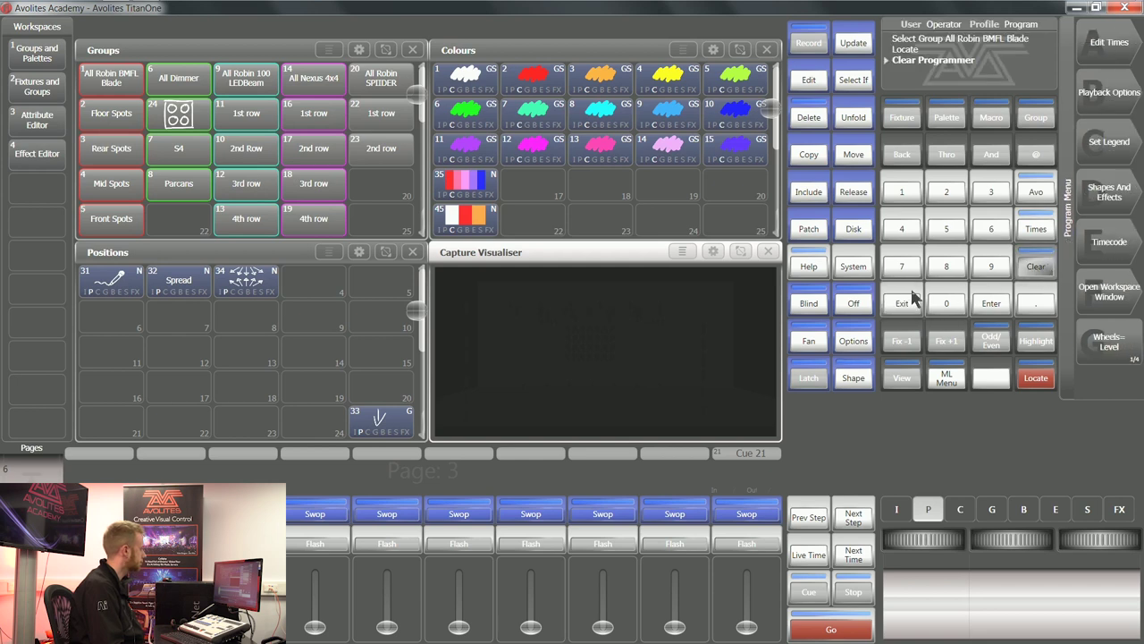
pyautogui.click(1033, 379)
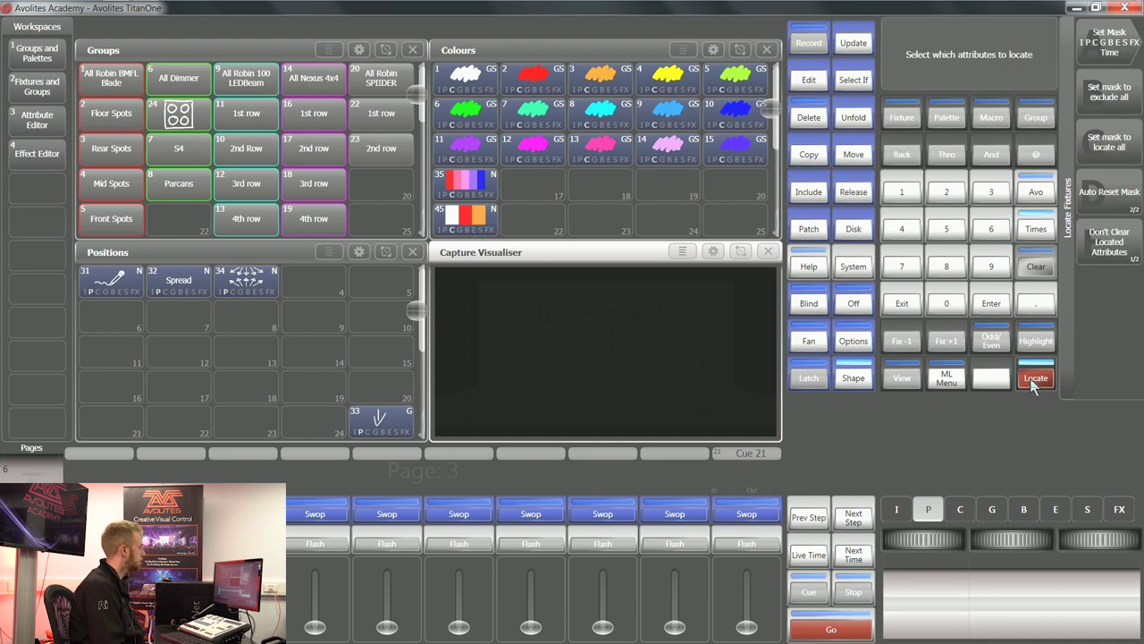
pyautogui.click(1114, 206)
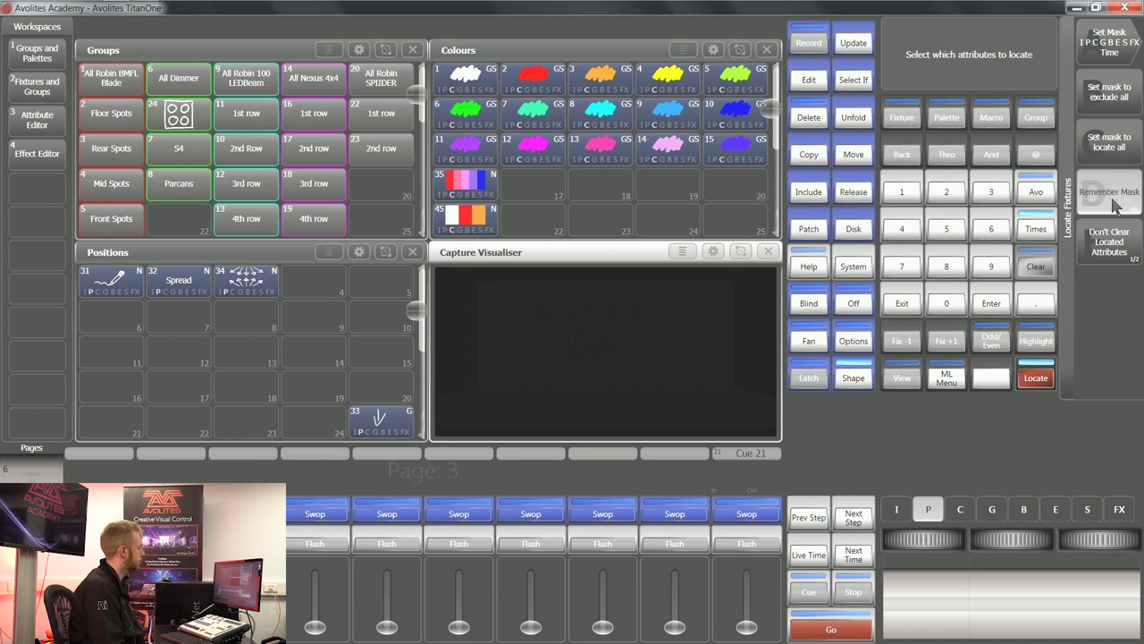
pyautogui.click(1112, 206)
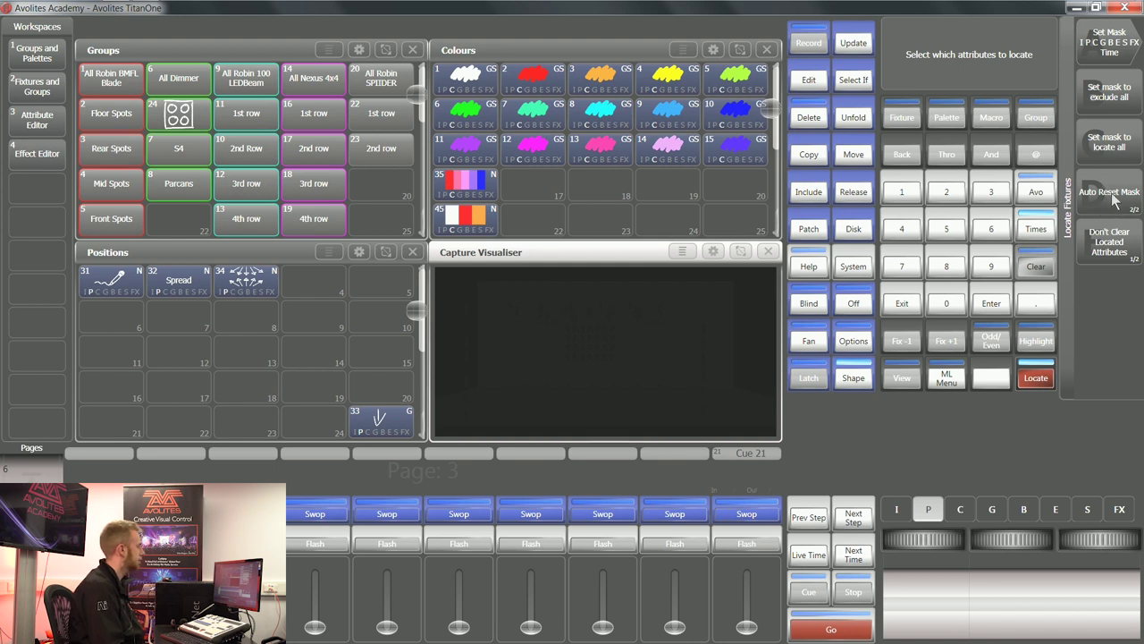
# With Remember Mask excluding Pan & Tilt, locate the All Robin BMFL Blade group
pyautogui.click(1113, 206)
pyautogui.click(1096, 49)
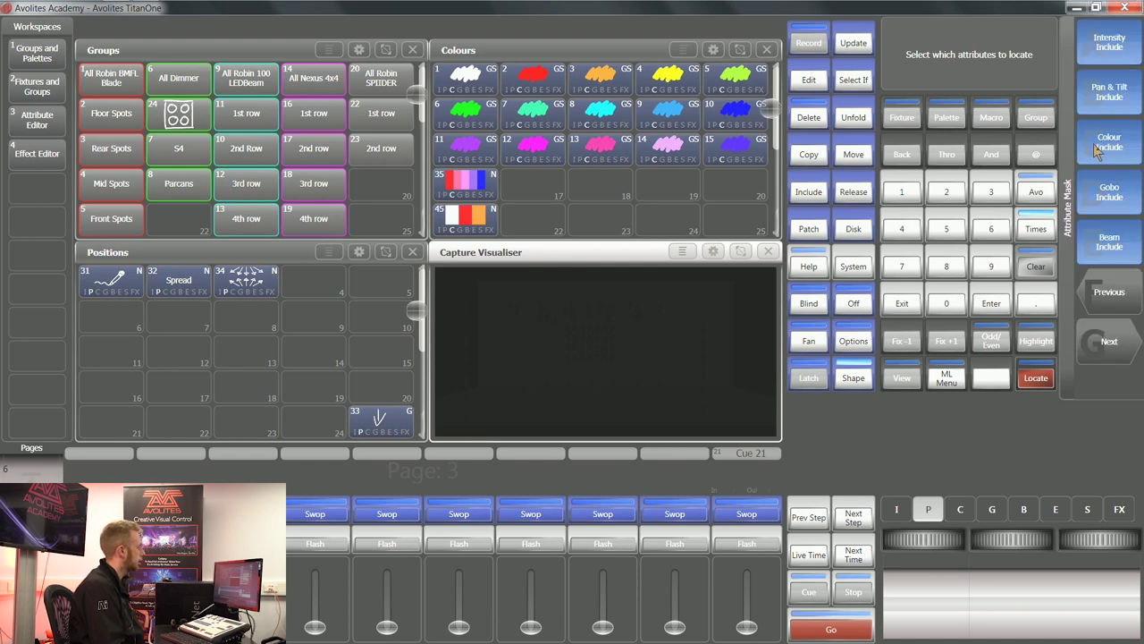
pyautogui.click(1099, 102)
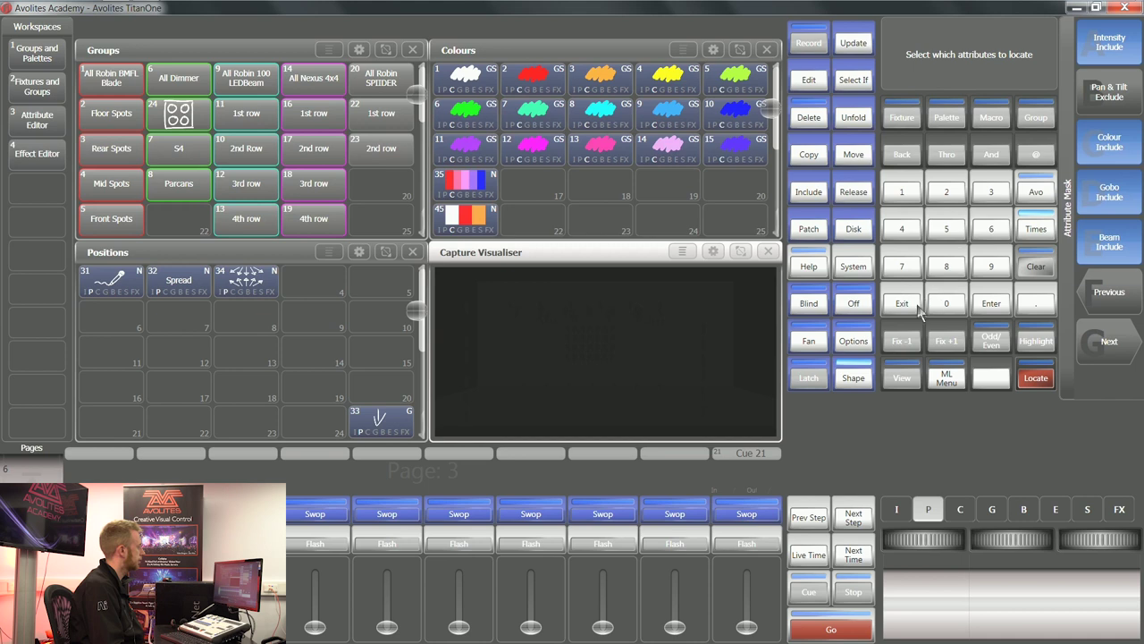
pyautogui.press('Return')
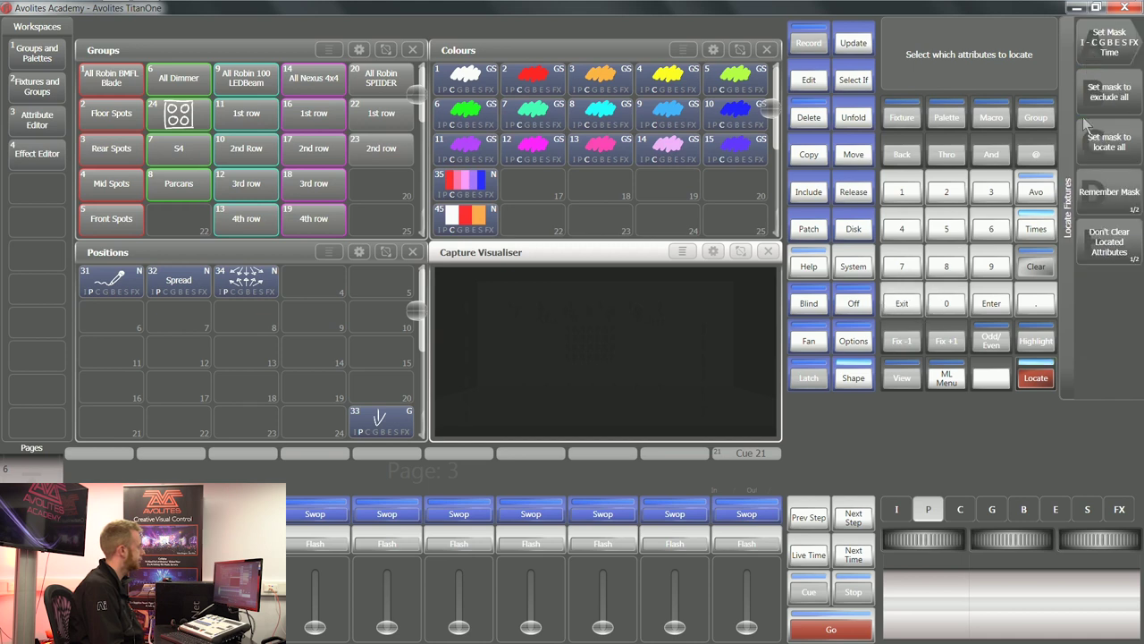
pyautogui.click(904, 304)
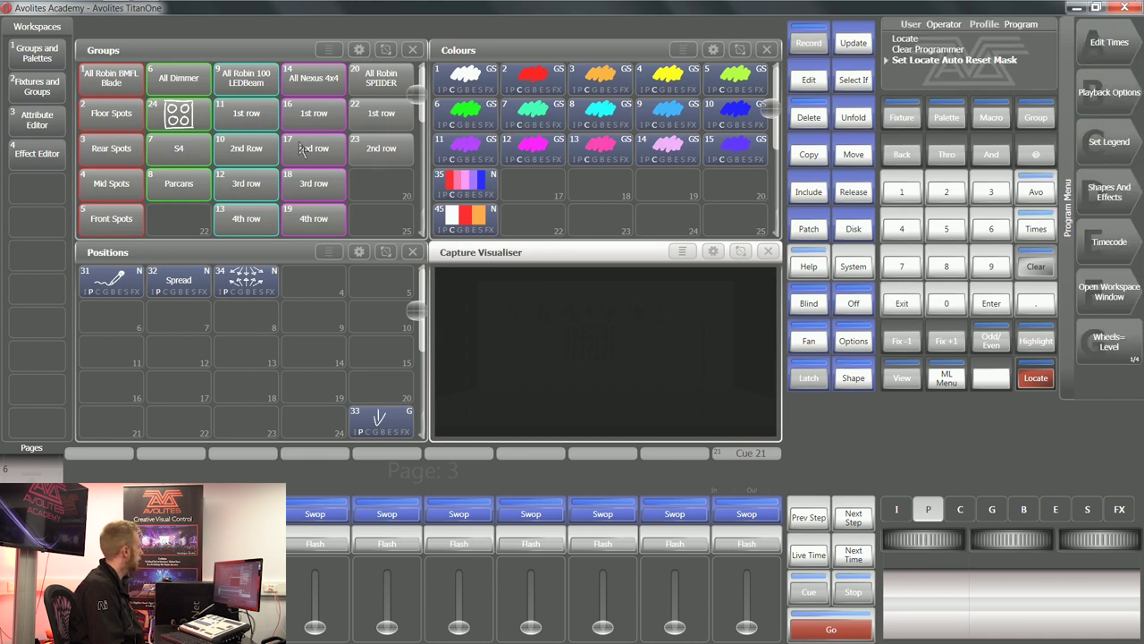
pyautogui.click(95, 93)
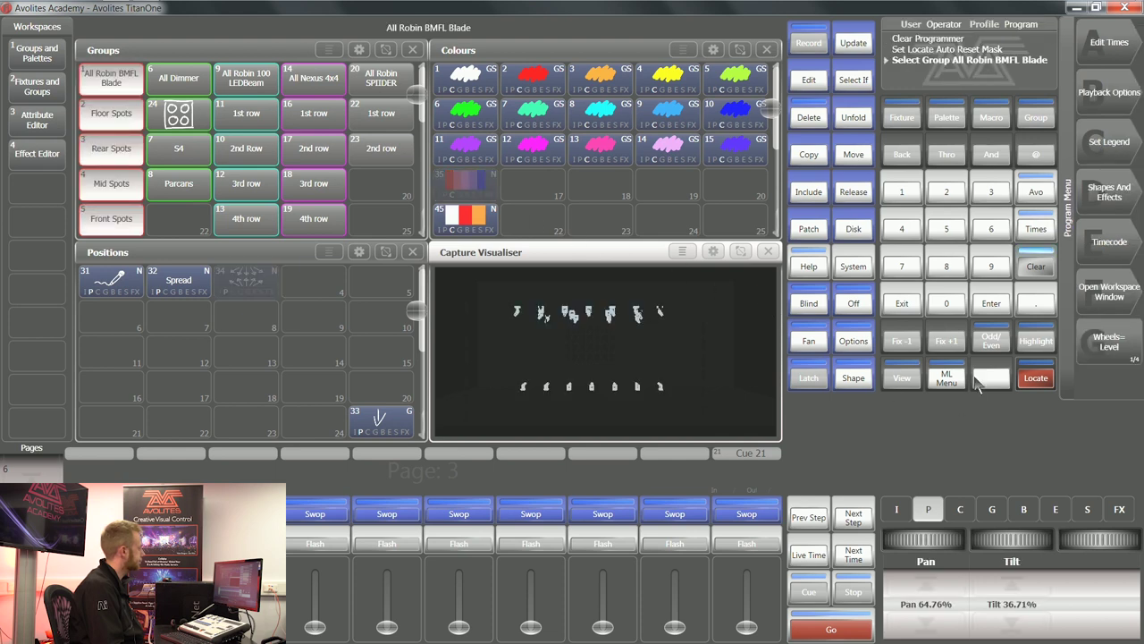
pyautogui.click(1043, 380)
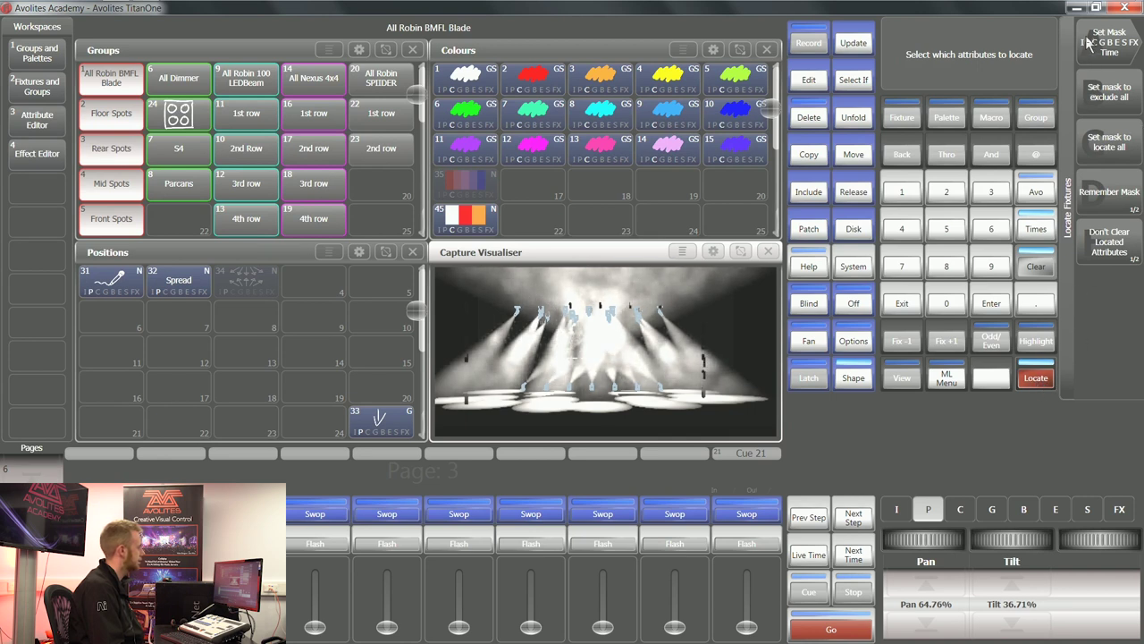
# Switch to Auto Reset Mask and locate again so pan and tilt centre at 50%
pyautogui.click(1109, 193)
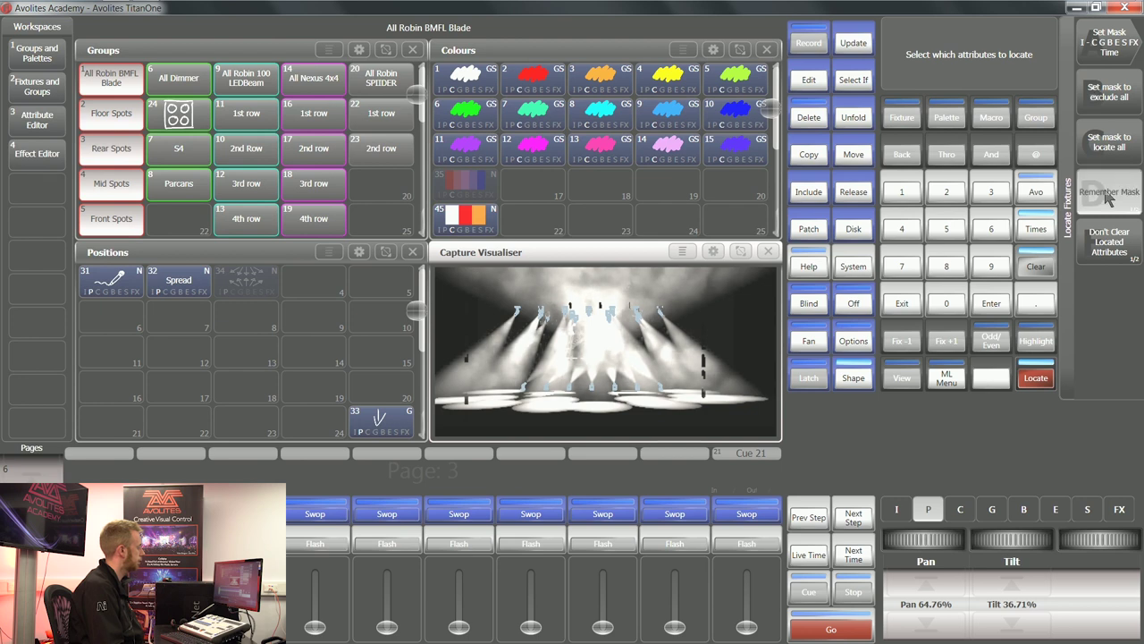
pyautogui.click(1035, 381)
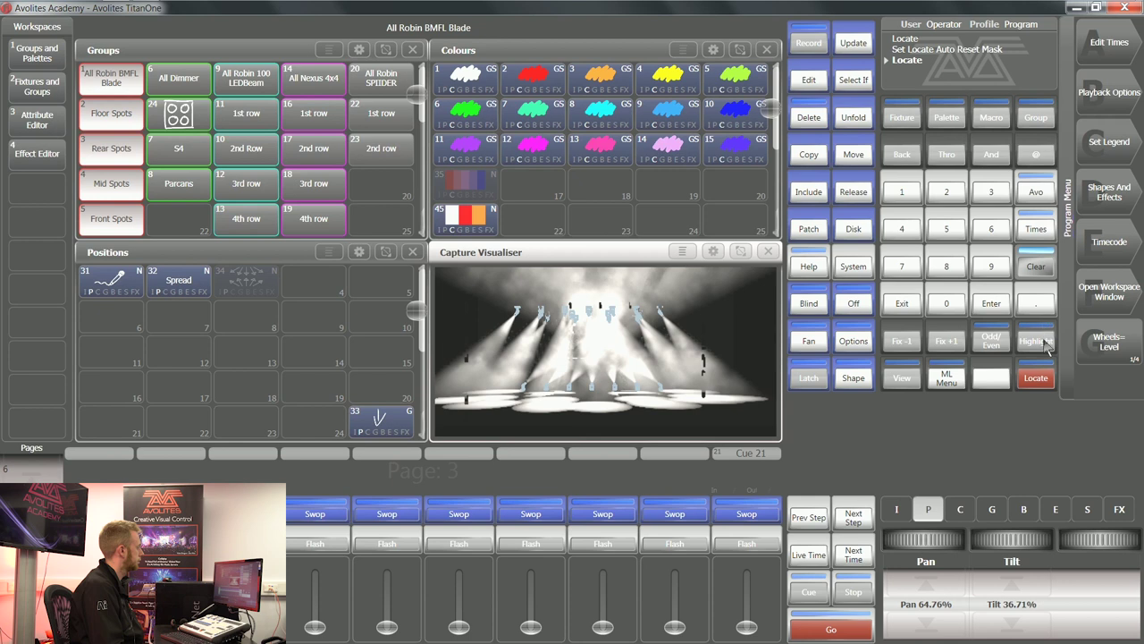
pyautogui.click(1040, 378)
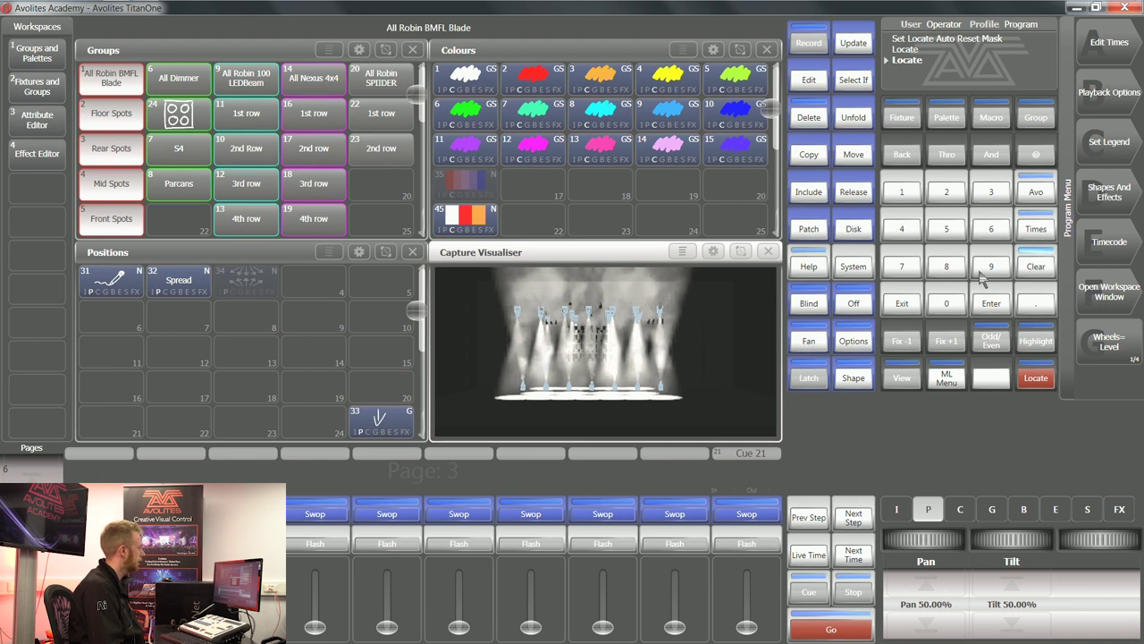
# Clear, then locate the All Robin BMFL Blade group with Highlight on, turning Highlight off afterwards
pyautogui.click(1048, 268)
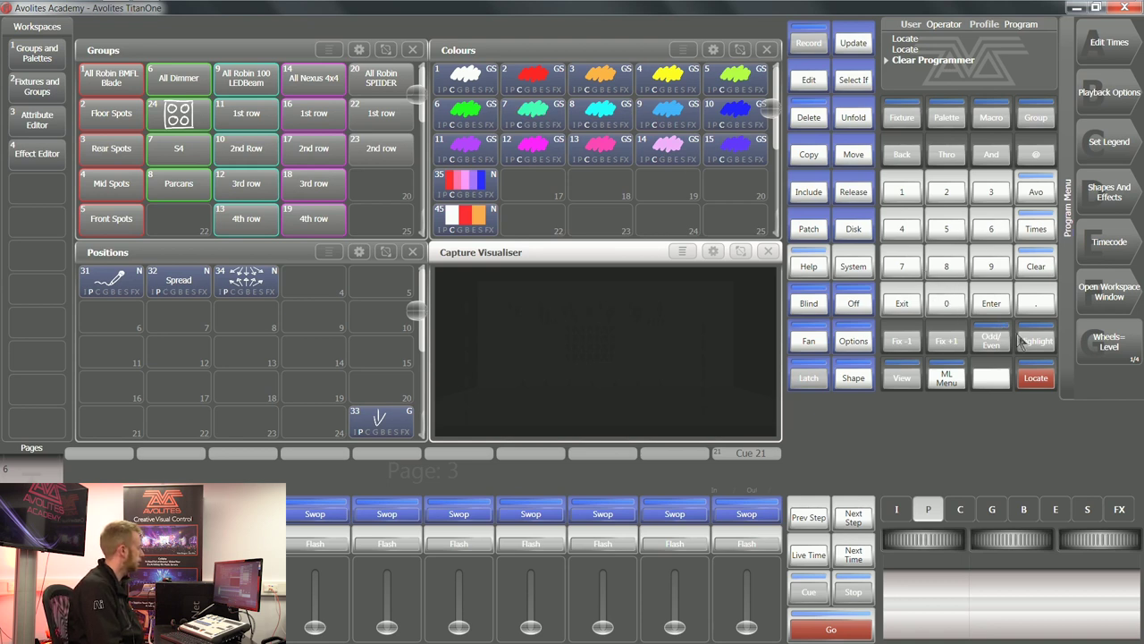
pyautogui.click(1025, 341)
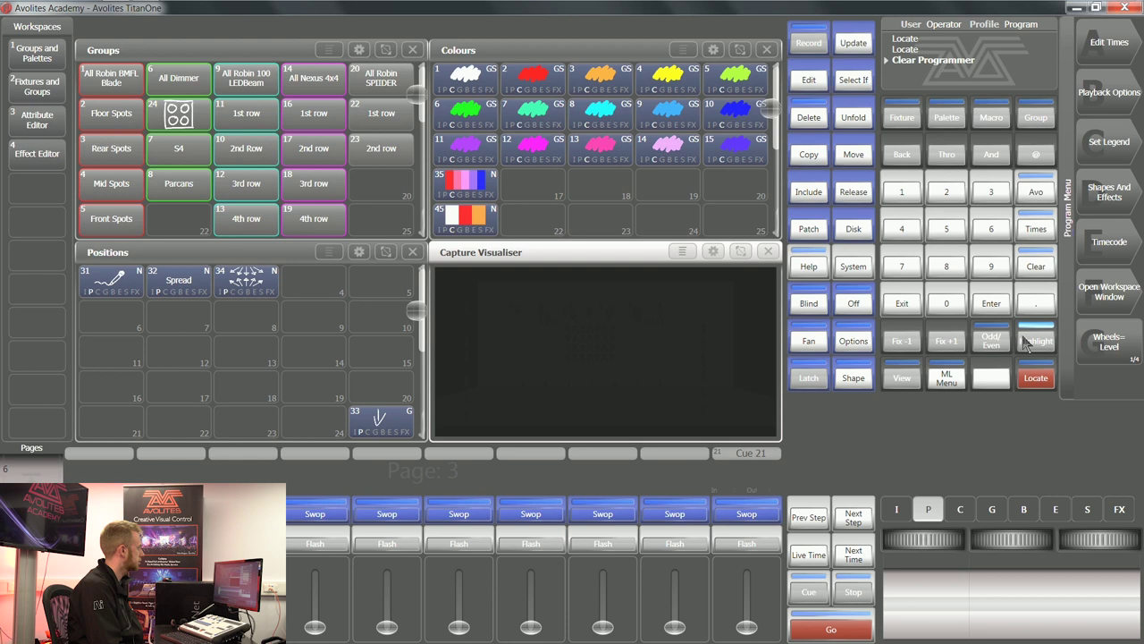
pyautogui.click(111, 88)
pyautogui.click(1036, 383)
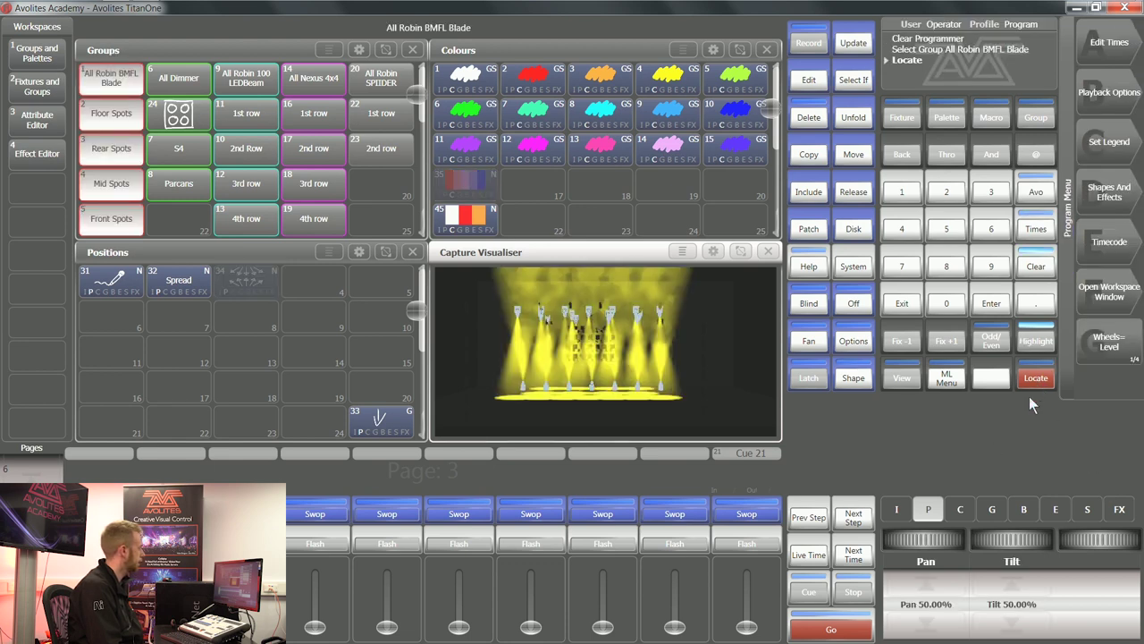
pyautogui.click(1037, 343)
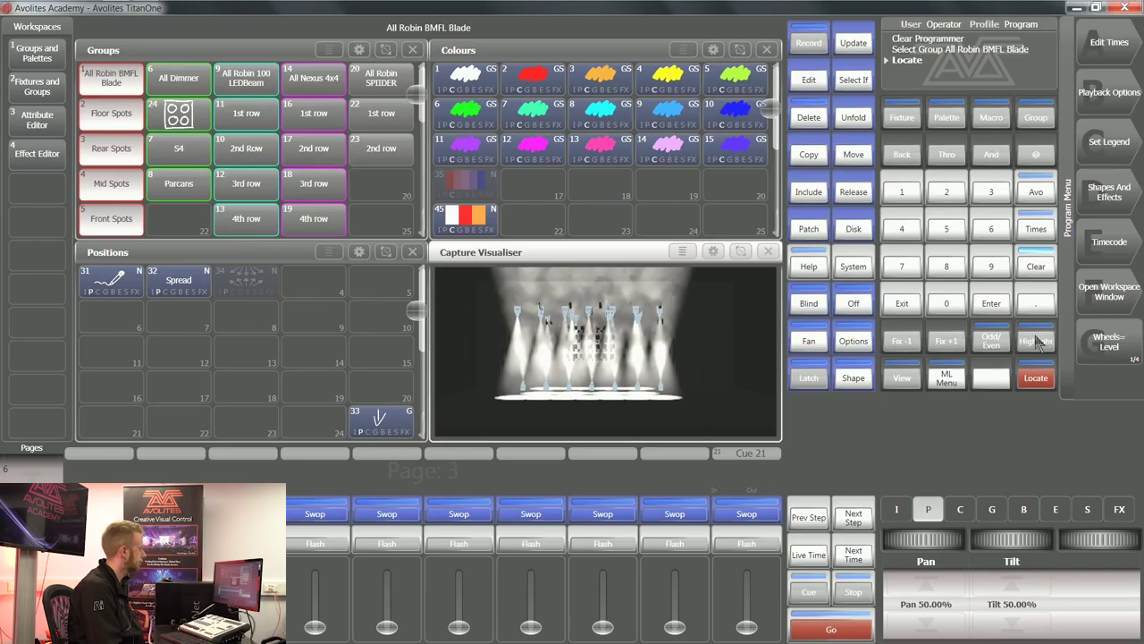